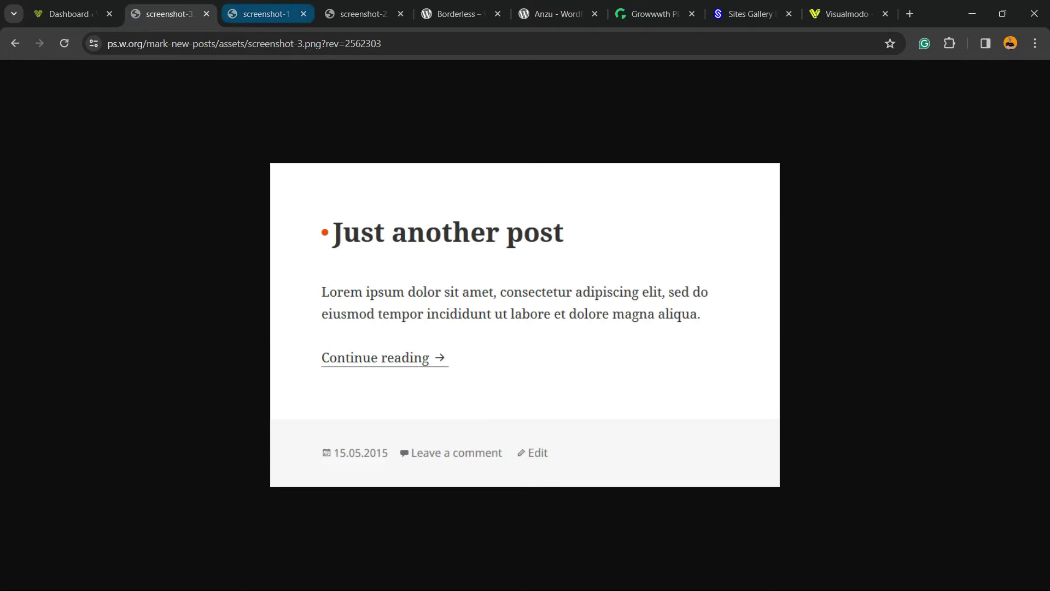
- Look through the three example images of Mark New Posts title markers in the open screenshot pages
{"action": "left_click", "coordinate": [265, 14]}
{"action": "left_click", "coordinate": [361, 13]}
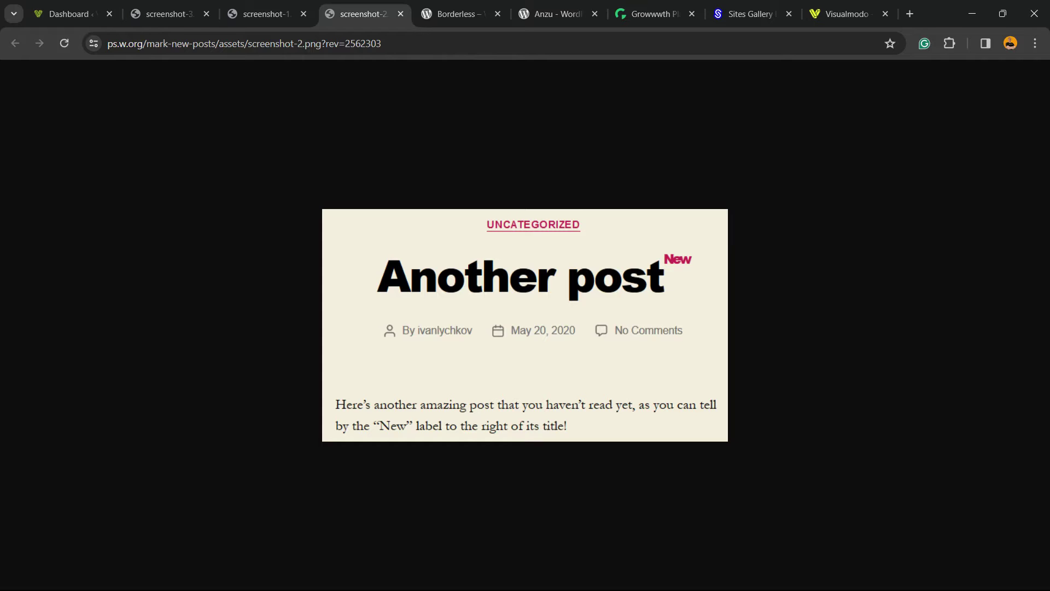
{"action": "left_click", "coordinate": [260, 14]}
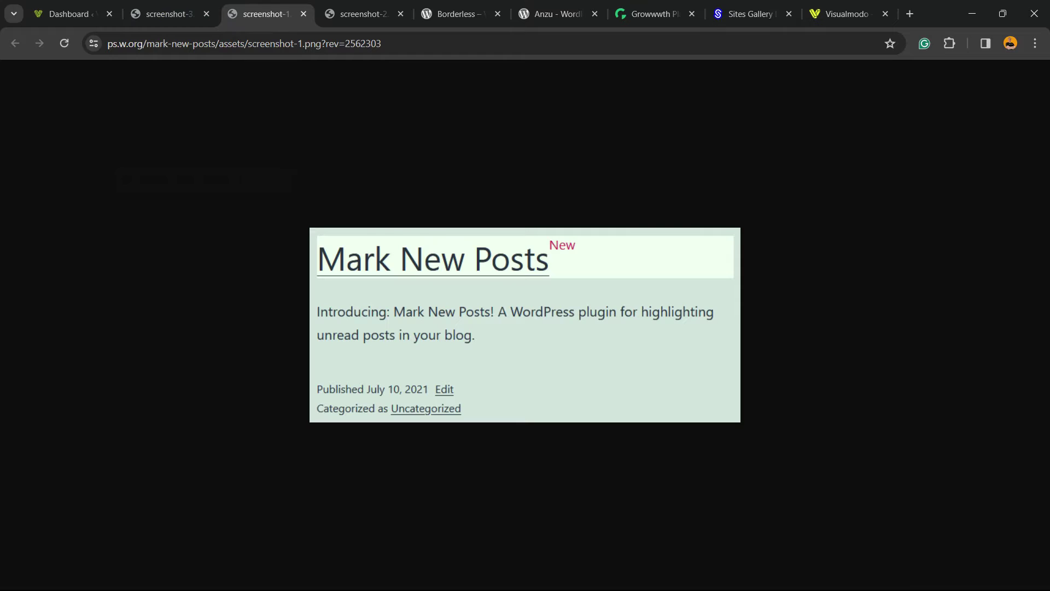
{"action": "left_click", "coordinate": [168, 13]}
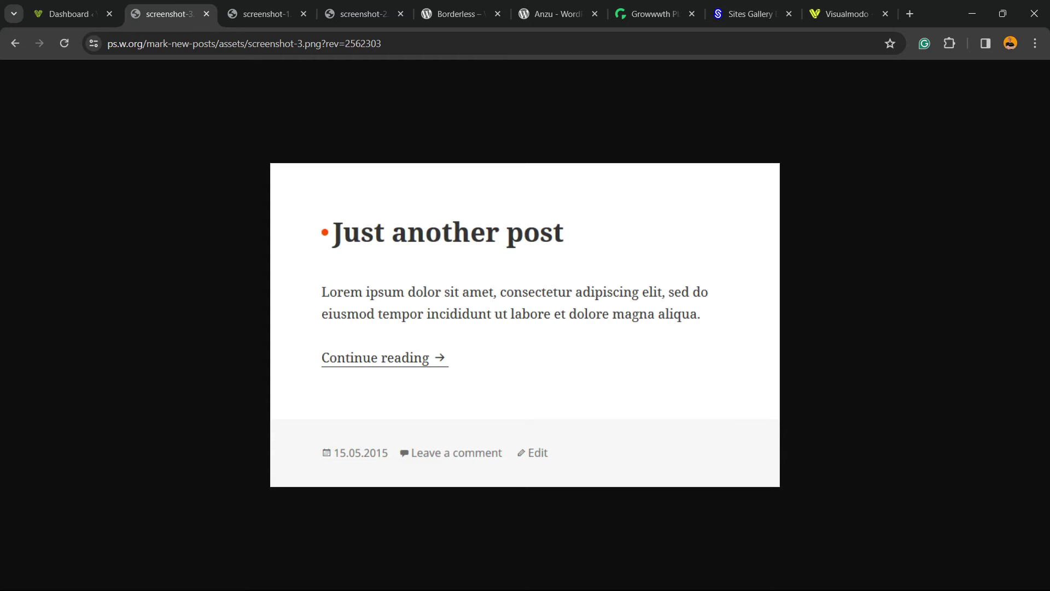
- From the WordPress dashboard, search the plugins available to add for "Mark New Posts"
{"action": "left_click", "coordinate": [70, 14]}
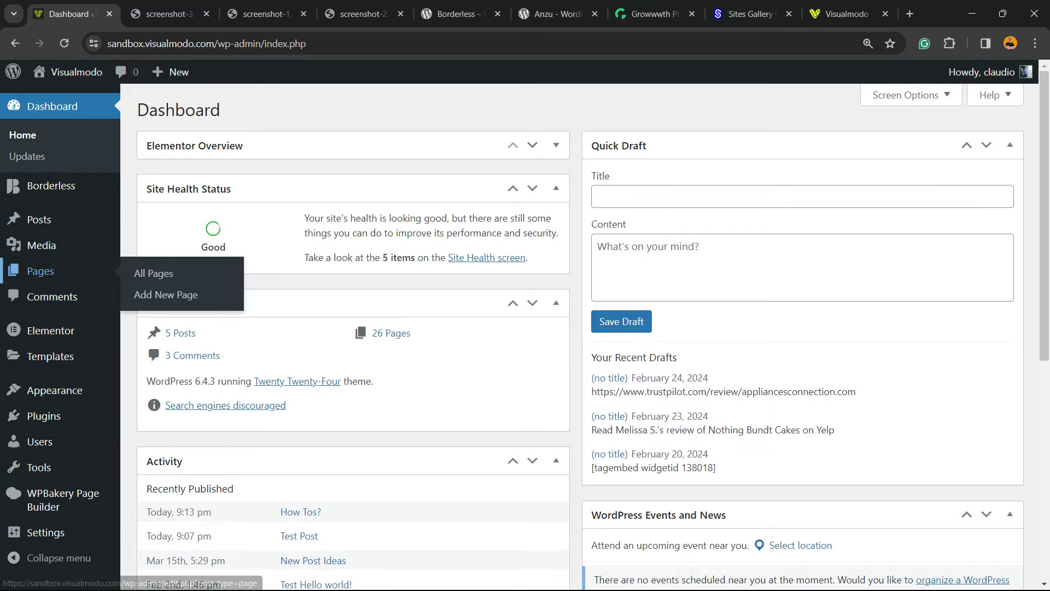
{"action": "scroll", "coordinate": [50, 356], "scroll_direction": "down", "scroll_amount": 2}
{"action": "mouse_move", "coordinate": [44, 415]}
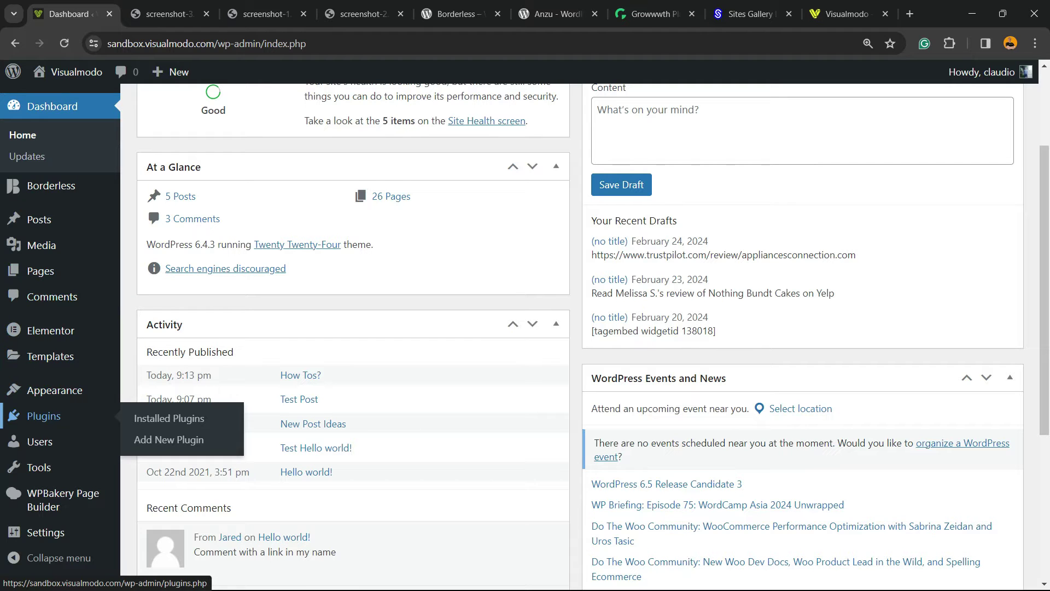
{"action": "left_click", "coordinate": [168, 439]}
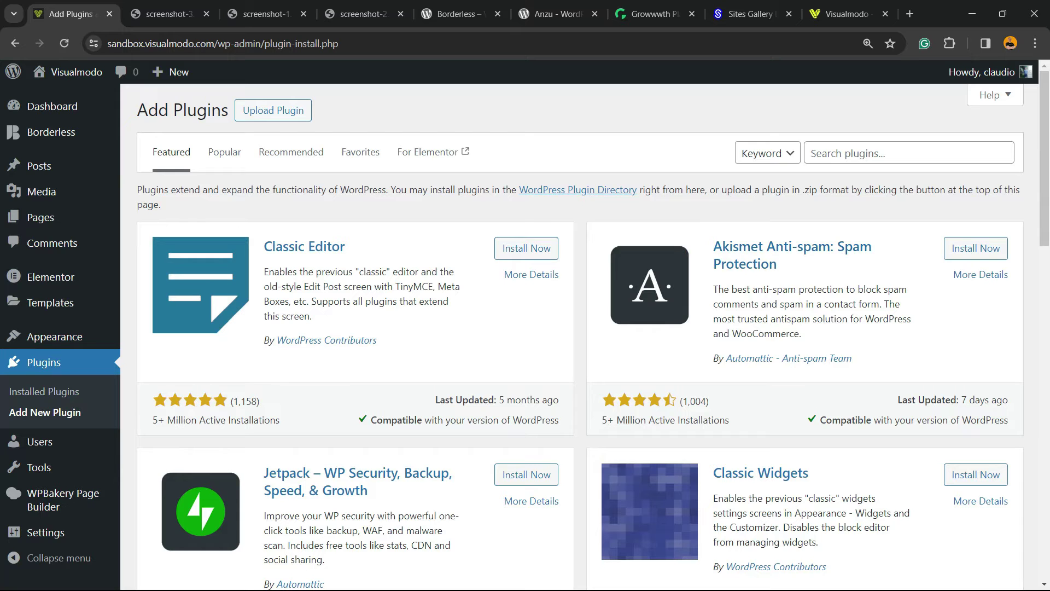
{"action": "left_click", "coordinate": [845, 155]}
{"action": "left_click", "coordinate": [845, 154]}
{"action": "type", "text": "Mark New Posts"}
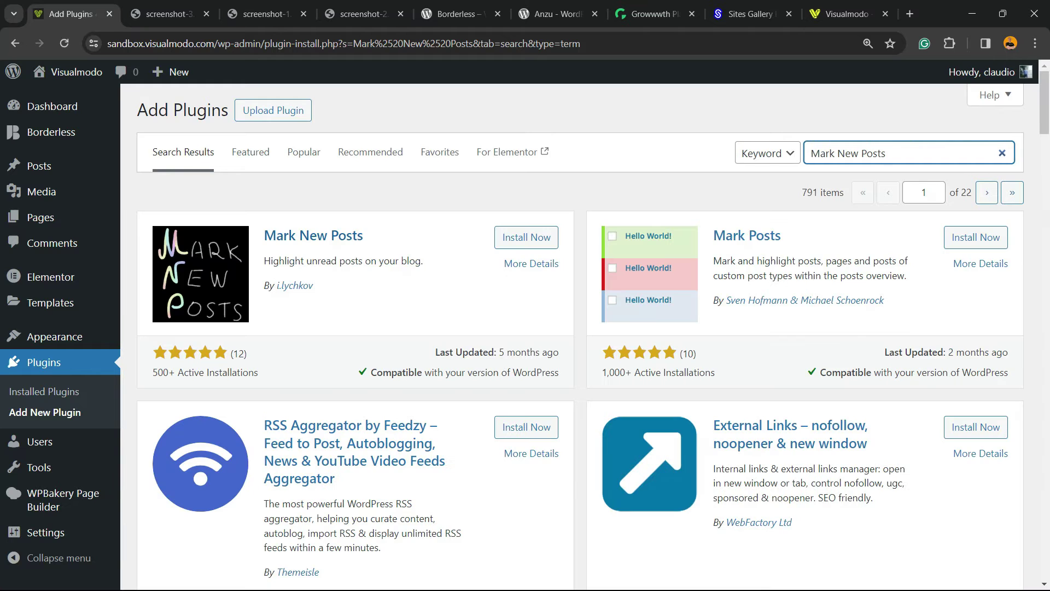
- Install and activate the Mark New Posts plugin
{"action": "left_click_drag", "start_coordinate": [275, 223], "coordinate": [340, 290]}
{"action": "left_click", "coordinate": [355, 298]}
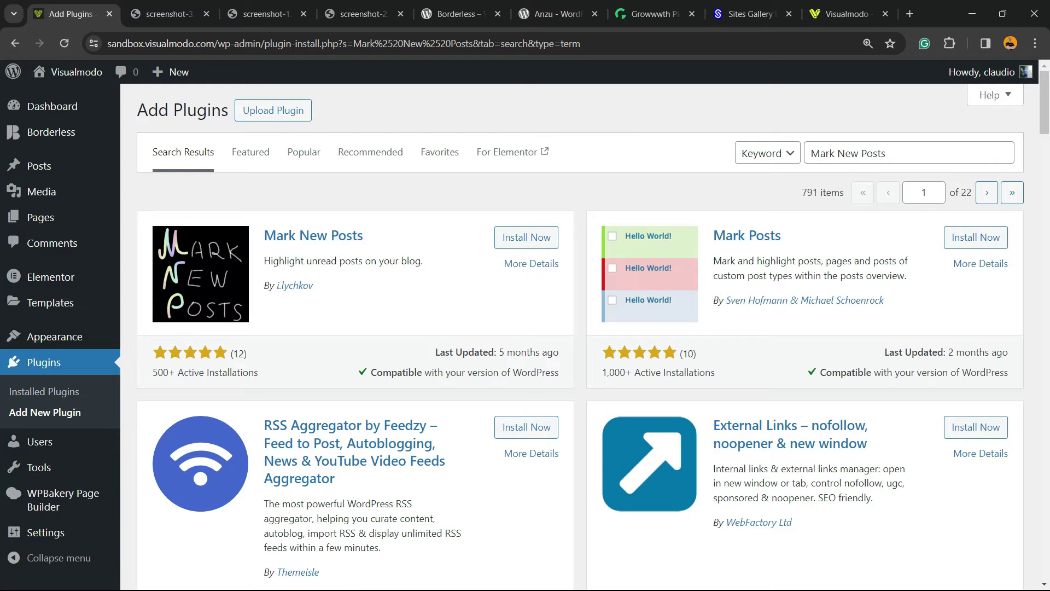
{"action": "left_click", "coordinate": [526, 236]}
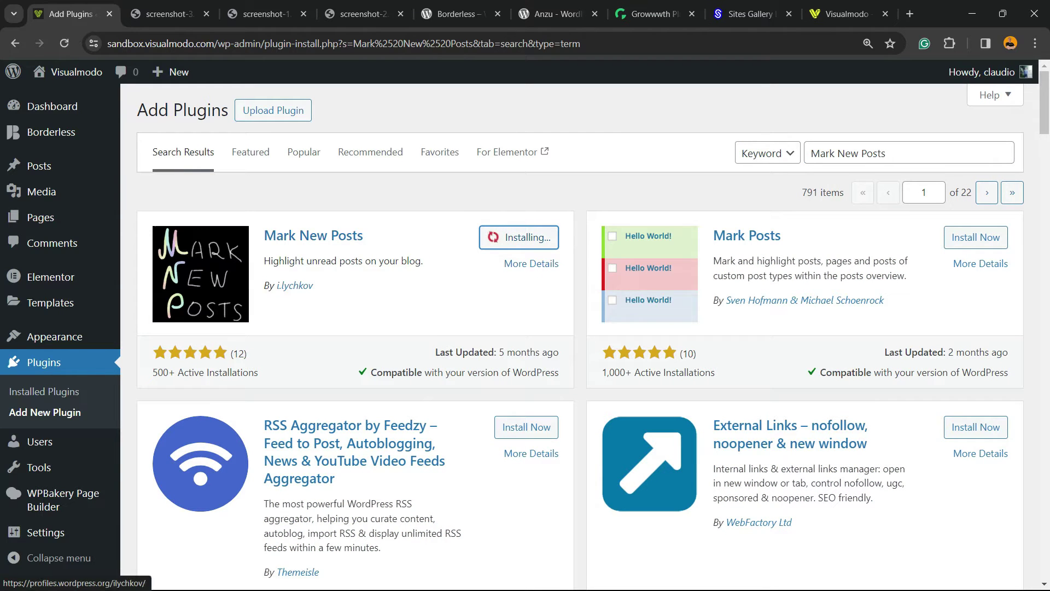
{"action": "left_click", "coordinate": [534, 236]}
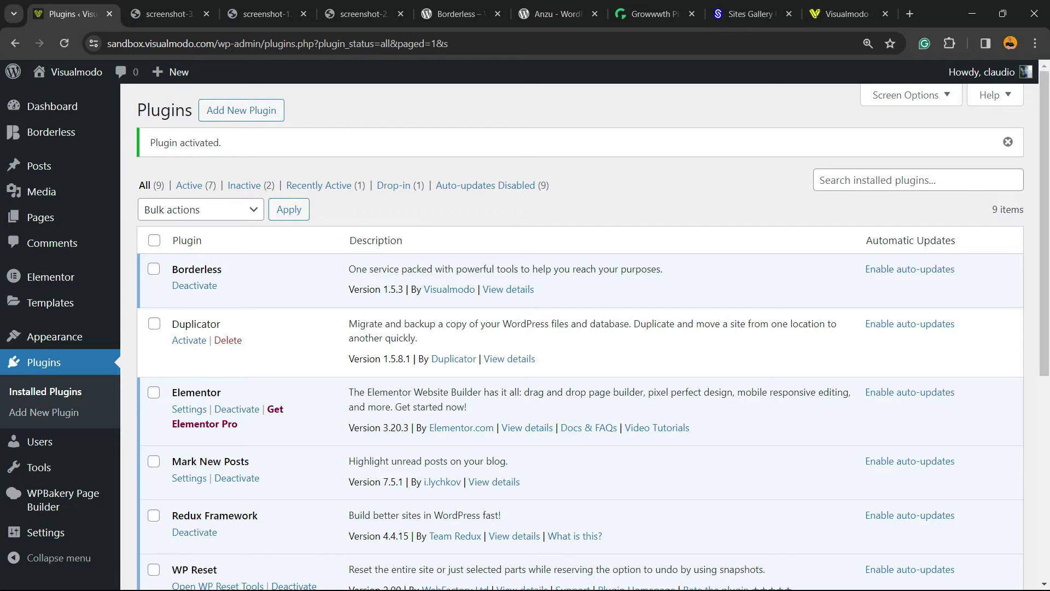
- Open the Mark New Posts settings page and enlarge it for easier reading
{"action": "mouse_move", "coordinate": [40, 441]}
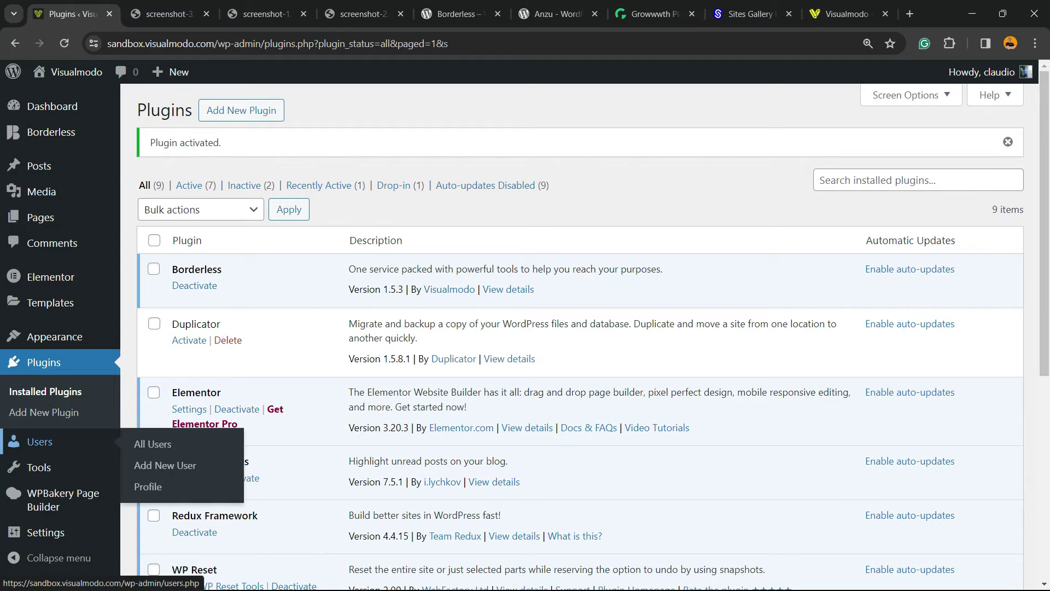
{"action": "mouse_move", "coordinate": [46, 532]}
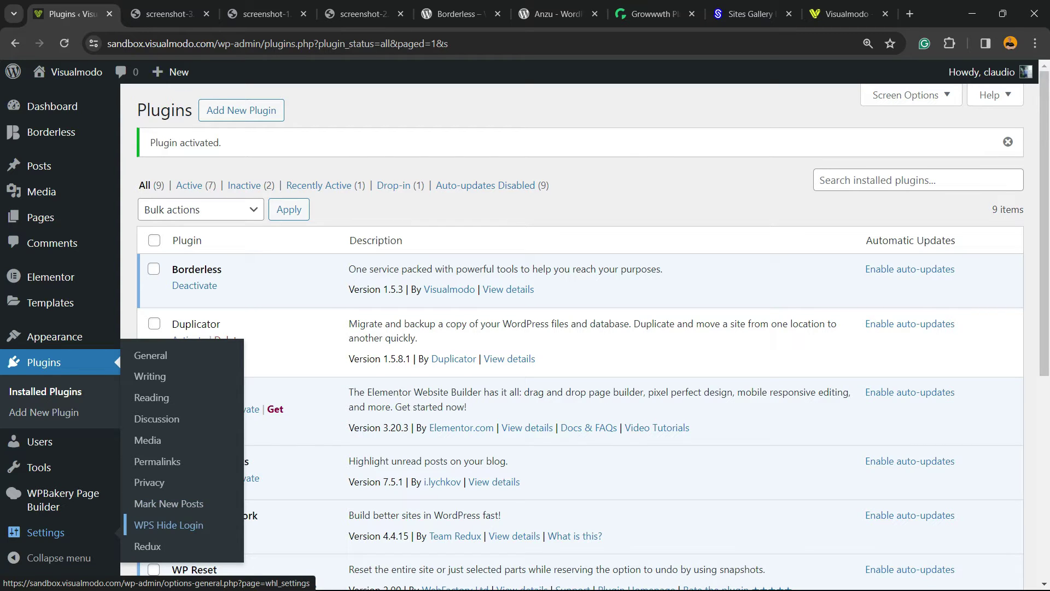
{"action": "left_click", "coordinate": [161, 503]}
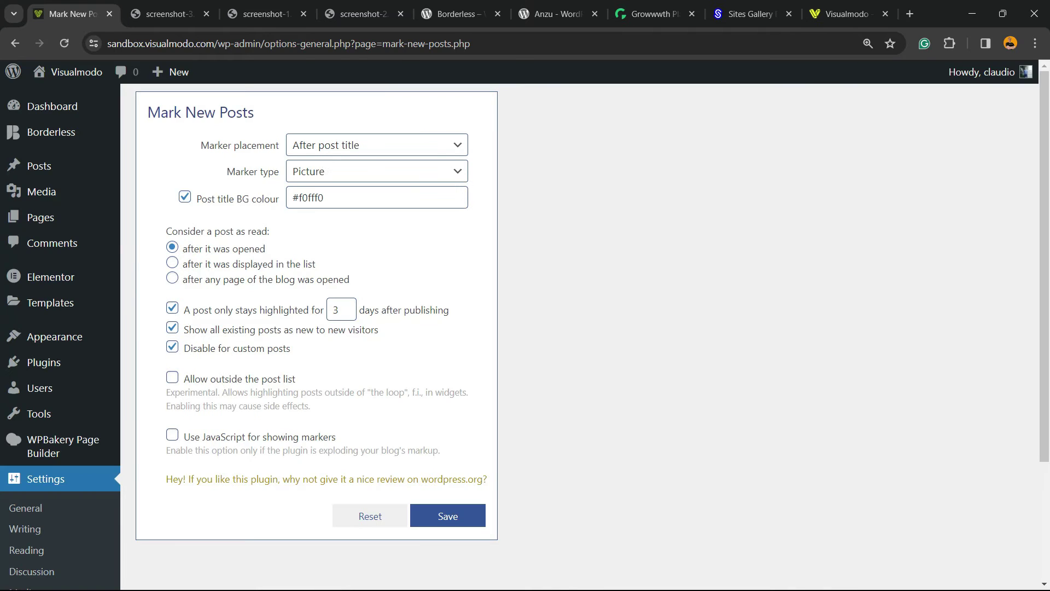
{"action": "key", "text": "ctrl+plus"}
{"action": "key", "text": "ctrl+plus"}
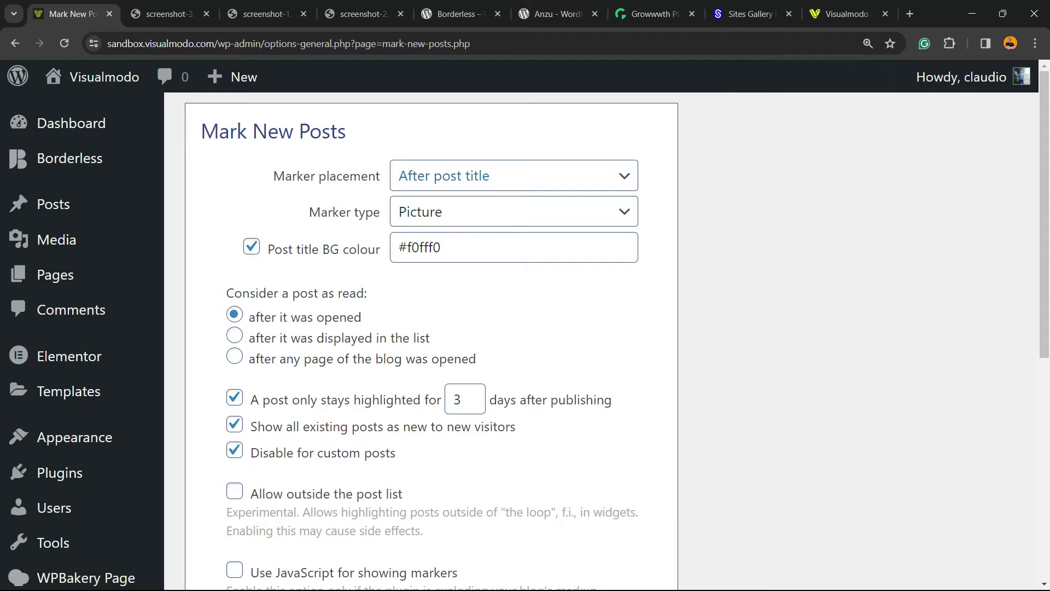
- Set the marker placement to "Before and after post title"
{"action": "left_click_drag", "start_coordinate": [272, 176], "coordinate": [517, 177]}
{"action": "left_click", "coordinate": [516, 177]}
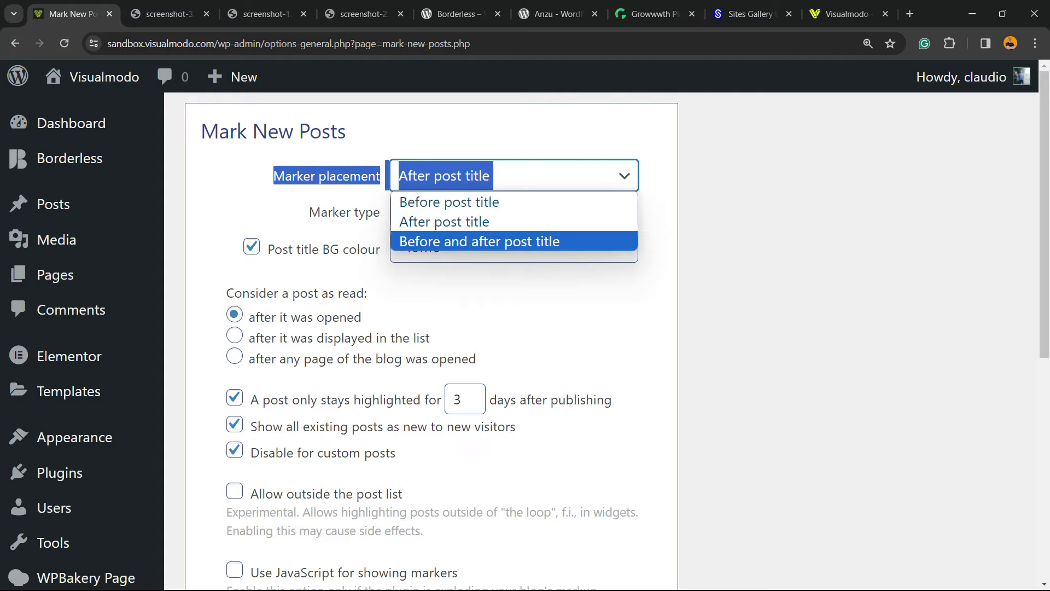
{"action": "left_click", "coordinate": [514, 241]}
{"action": "left_click", "coordinate": [711, 219]}
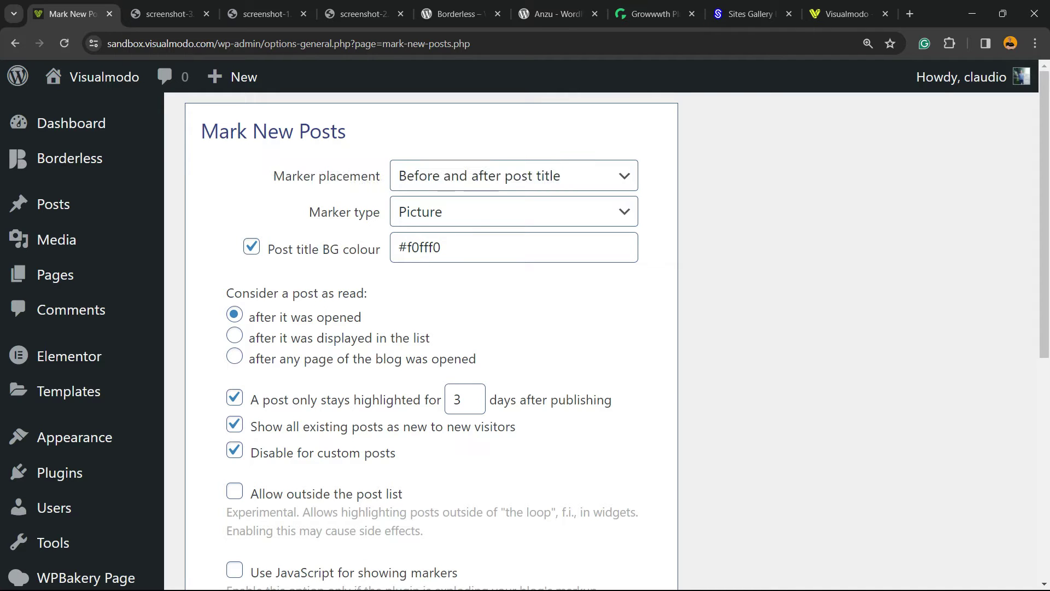
- Set the marker placement to "Before post title" and pick Picture as the marker type
{"action": "left_click", "coordinate": [516, 176]}
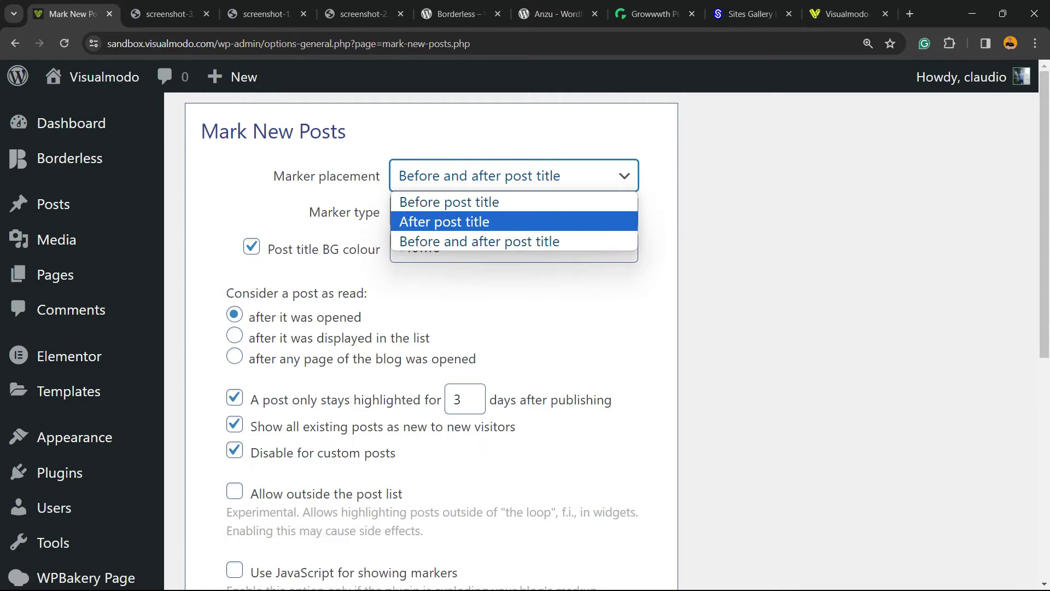
{"action": "left_click", "coordinate": [514, 202]}
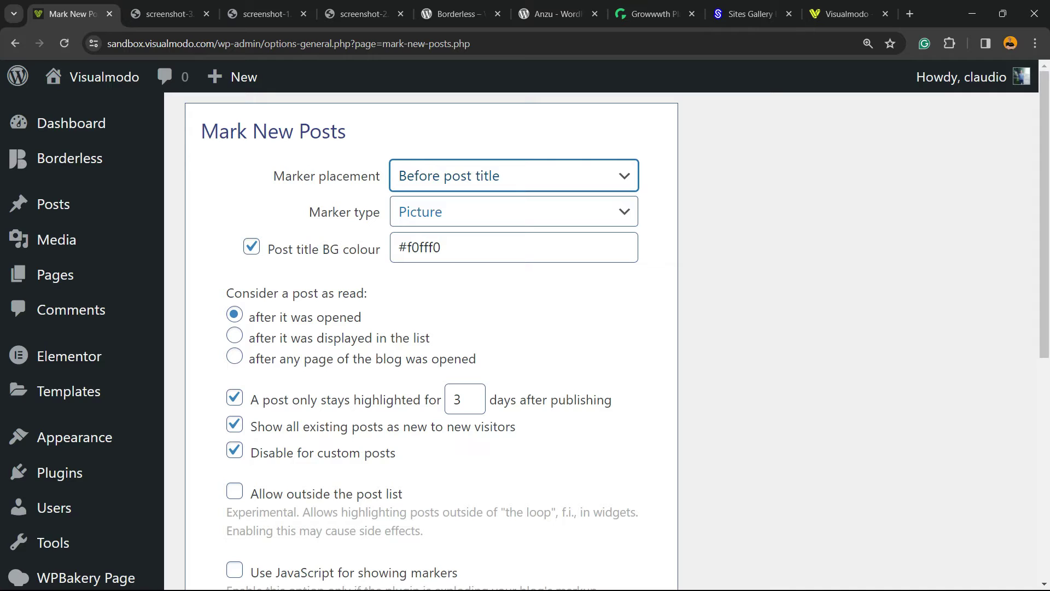
{"action": "left_click", "coordinate": [514, 211]}
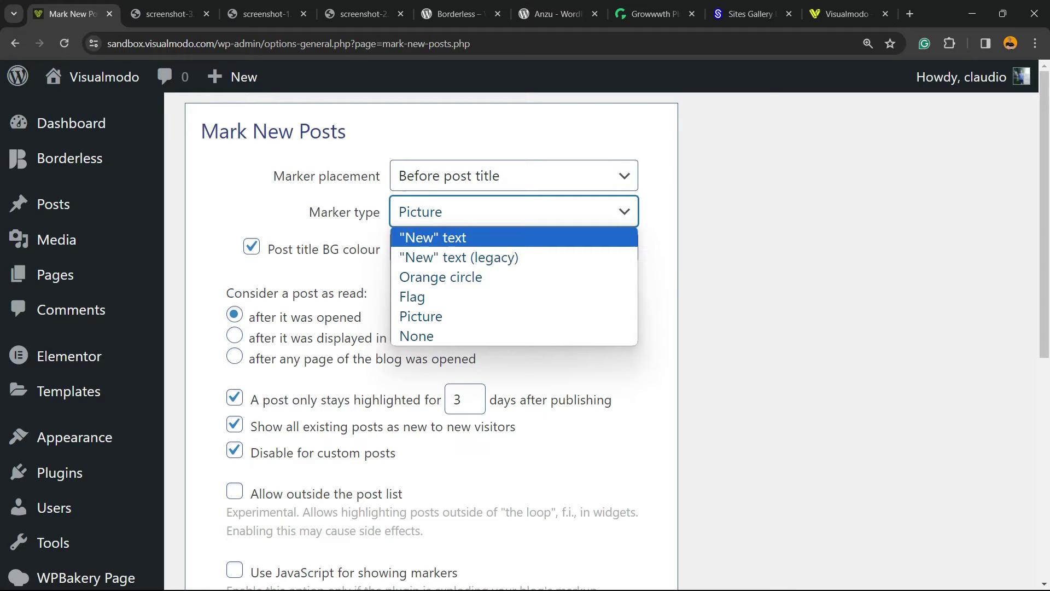
{"action": "left_click", "coordinate": [470, 317]}
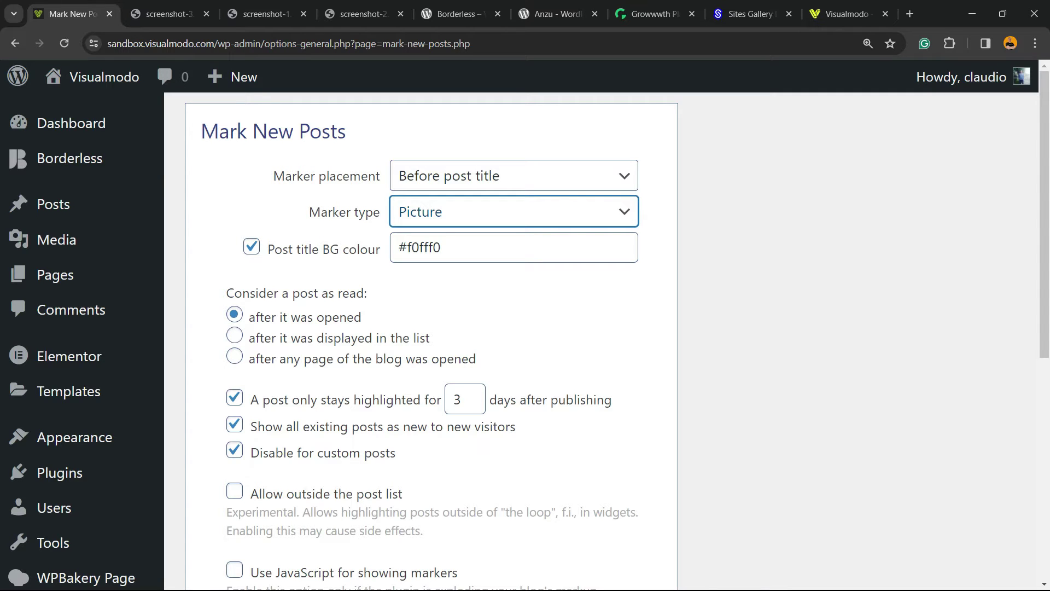
- Check the example marker images in the screenshot pages and return to the Mark New Posts settings
{"action": "left_click", "coordinate": [363, 14]}
{"action": "left_click", "coordinate": [458, 14]}
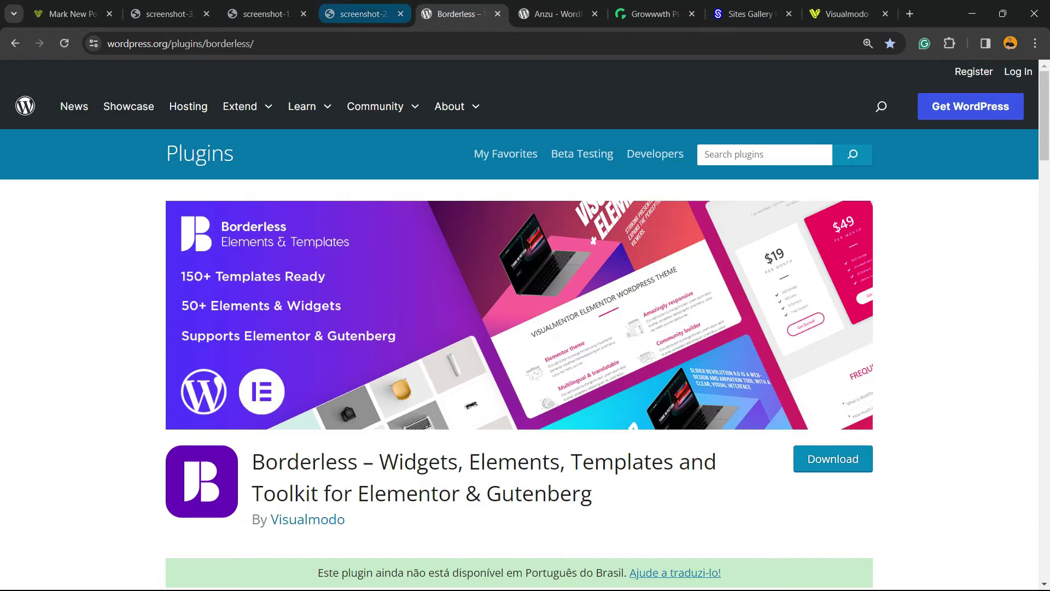
{"action": "left_click", "coordinate": [266, 14]}
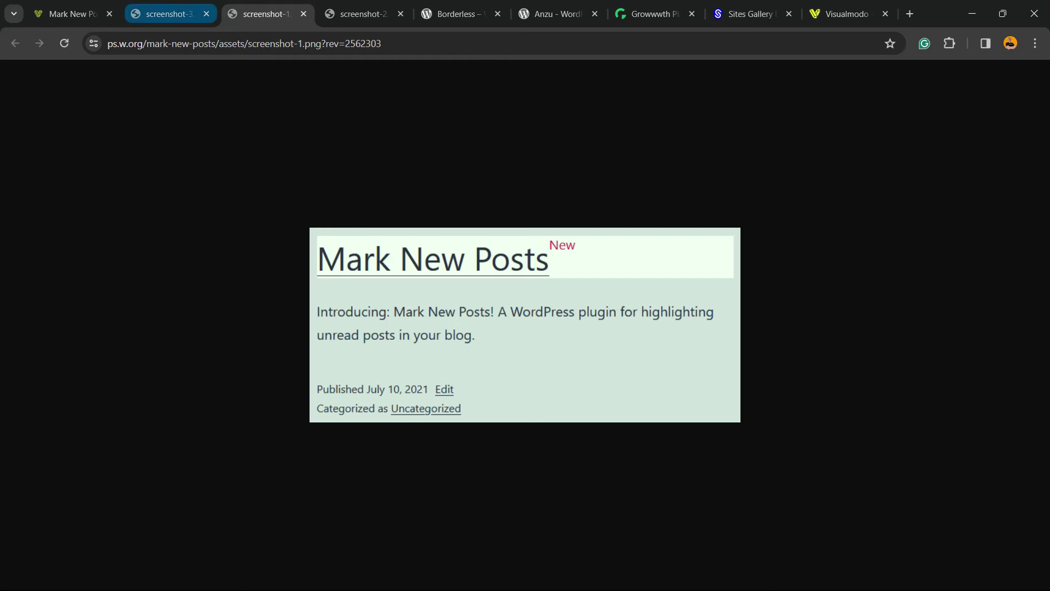
{"action": "left_click", "coordinate": [164, 15]}
{"action": "left_click", "coordinate": [71, 14]}
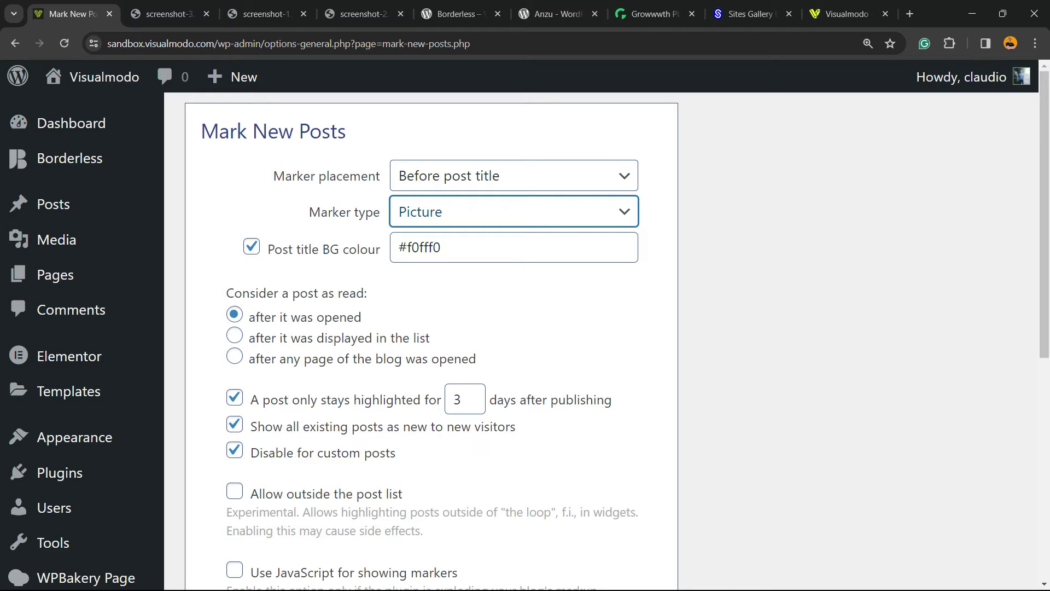
- Limit post highlighting to 2 days after publishing
{"action": "scroll", "coordinate": [525, 328], "scroll_direction": "down", "scroll_amount": 2}
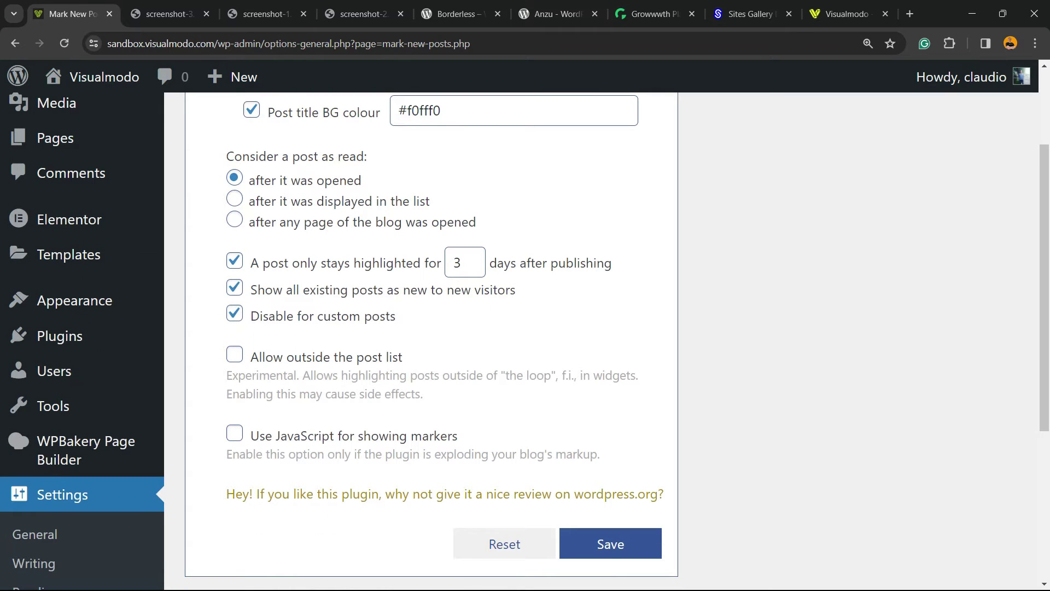
{"action": "left_click", "coordinate": [235, 261]}
{"action": "left_click", "coordinate": [234, 261]}
{"action": "left_click", "coordinate": [465, 262]}
{"action": "key", "text": "ctrl+a"}
{"action": "type", "text": "2"}
- Enable "Allow outside the post list" and save the Mark New Posts settings
{"action": "left_click", "coordinate": [326, 357]}
{"action": "left_click", "coordinate": [611, 544]}
- Review the plugin settings and the available marker types, keeping the current selection
{"action": "scroll", "coordinate": [431, 339], "scroll_direction": "down", "scroll_amount": 2}
{"action": "scroll", "coordinate": [431, 339], "scroll_direction": "up", "scroll_amount": 2}
{"action": "scroll", "coordinate": [525, 328], "scroll_direction": "up", "scroll_amount": 3}
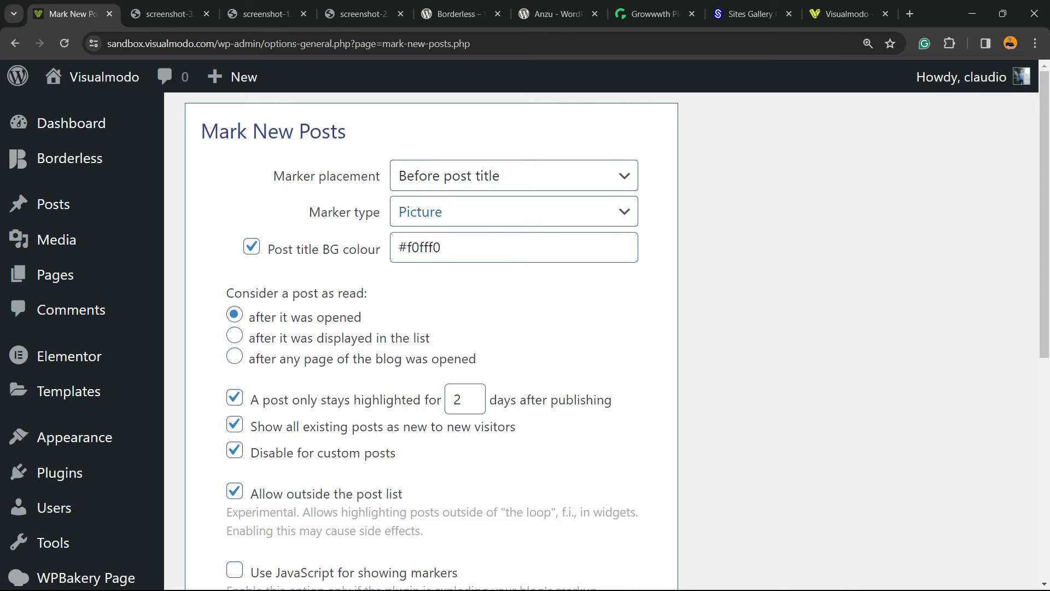
{"action": "left_click", "coordinate": [513, 212]}
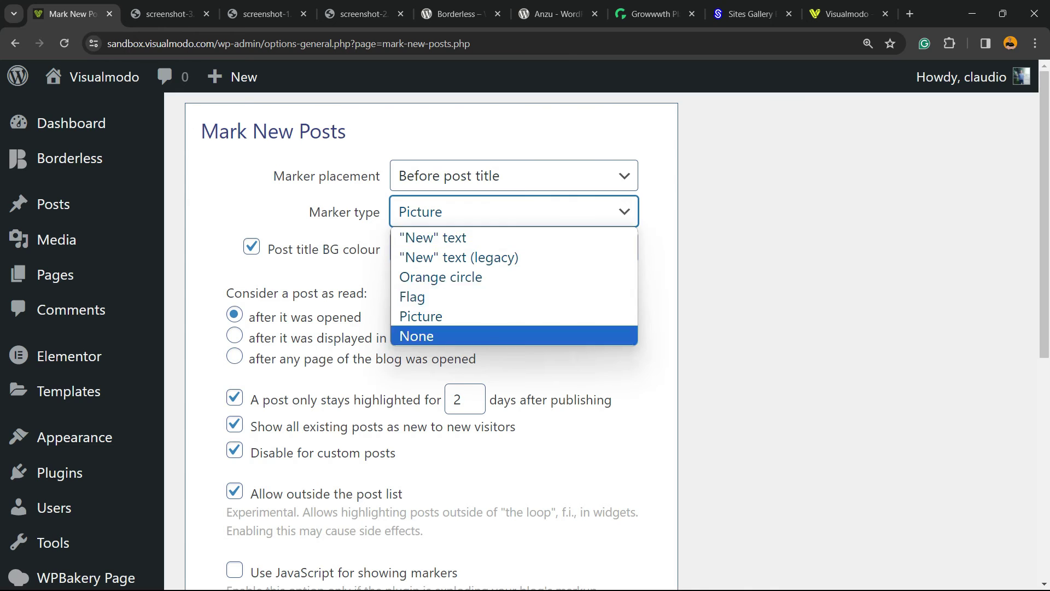
{"action": "key", "text": "Escape"}
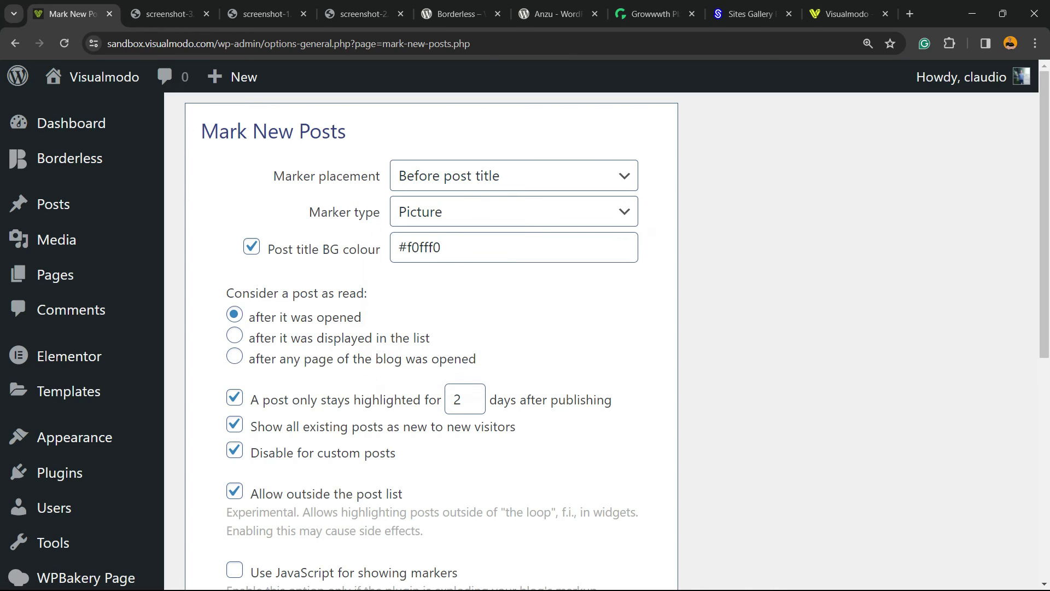
- Revisit the example images that show new-post markers beside post titles
{"action": "left_click", "coordinate": [169, 14]}
{"action": "left_click", "coordinate": [267, 15]}
{"action": "left_click", "coordinate": [364, 14]}
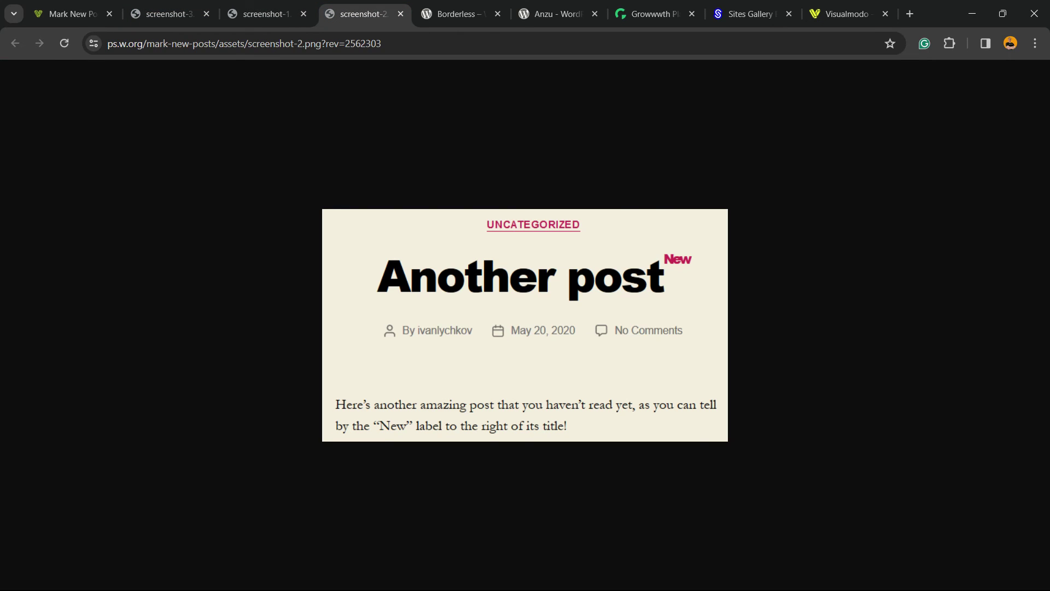
{"action": "left_click", "coordinate": [460, 14]}
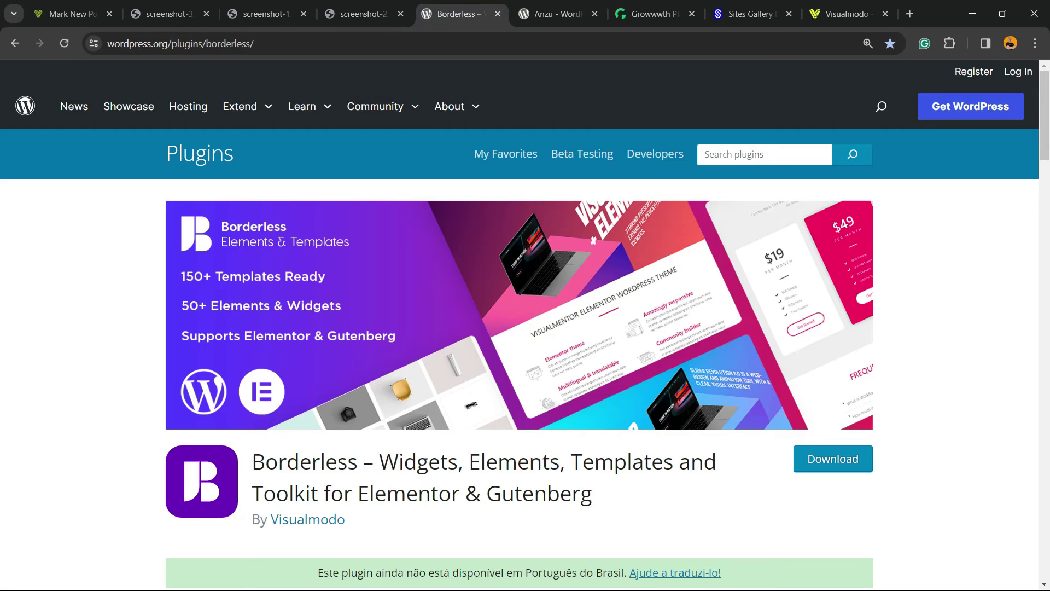
{"action": "left_click", "coordinate": [363, 14]}
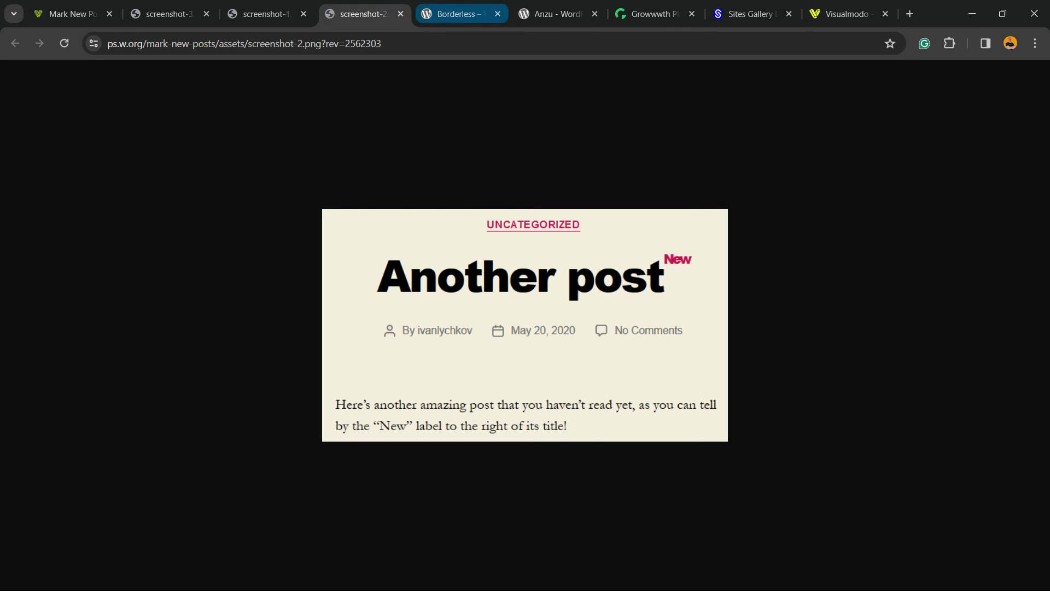
- View the Borderless plugin page and the Anzu theme page on WordPress.org
{"action": "left_click", "coordinate": [460, 14]}
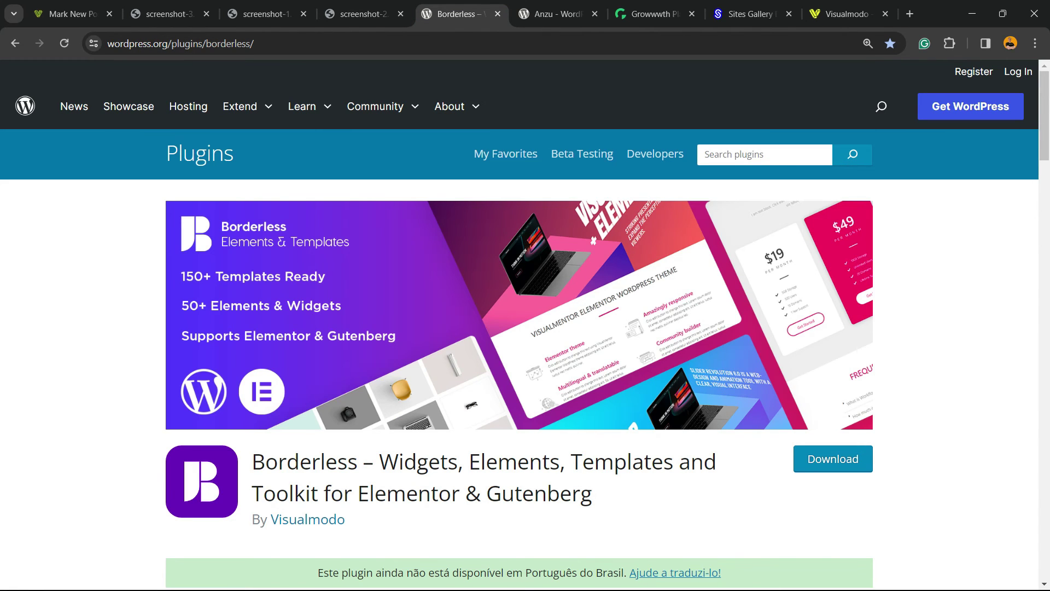
{"action": "left_click", "coordinate": [552, 15]}
{"action": "double_click", "coordinate": [256, 349]}
{"action": "triple_click", "coordinate": [256, 349]}
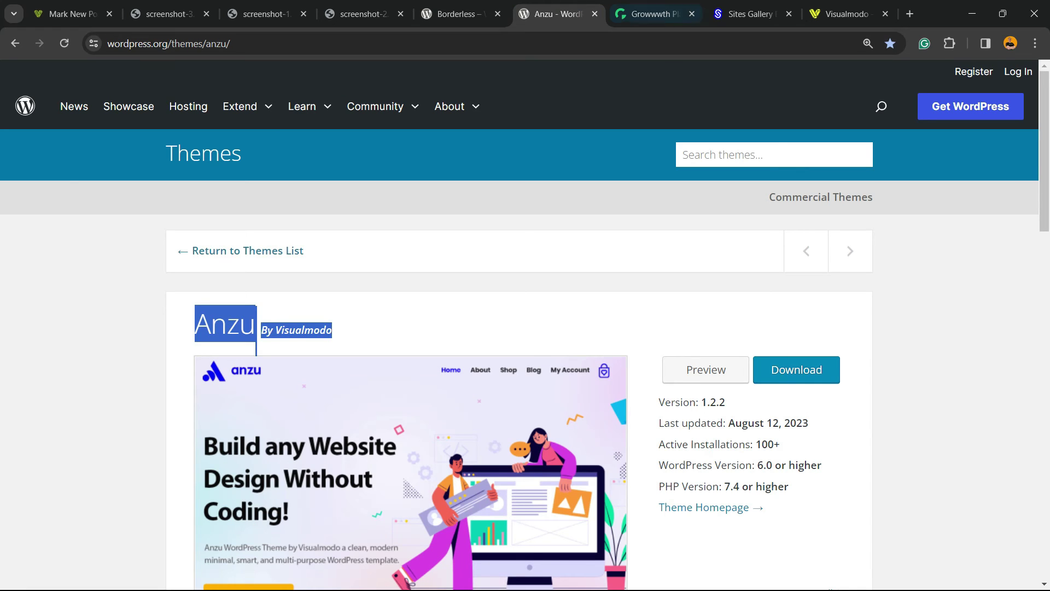
- Browse the listings on the Growwwth site and the website showcase on Sites Gallery
{"action": "left_click", "coordinate": [648, 13]}
{"action": "scroll", "coordinate": [520, 328], "scroll_direction": "down", "scroll_amount": 5}
{"action": "scroll", "coordinate": [519, 355], "scroll_direction": "down", "scroll_amount": 12}
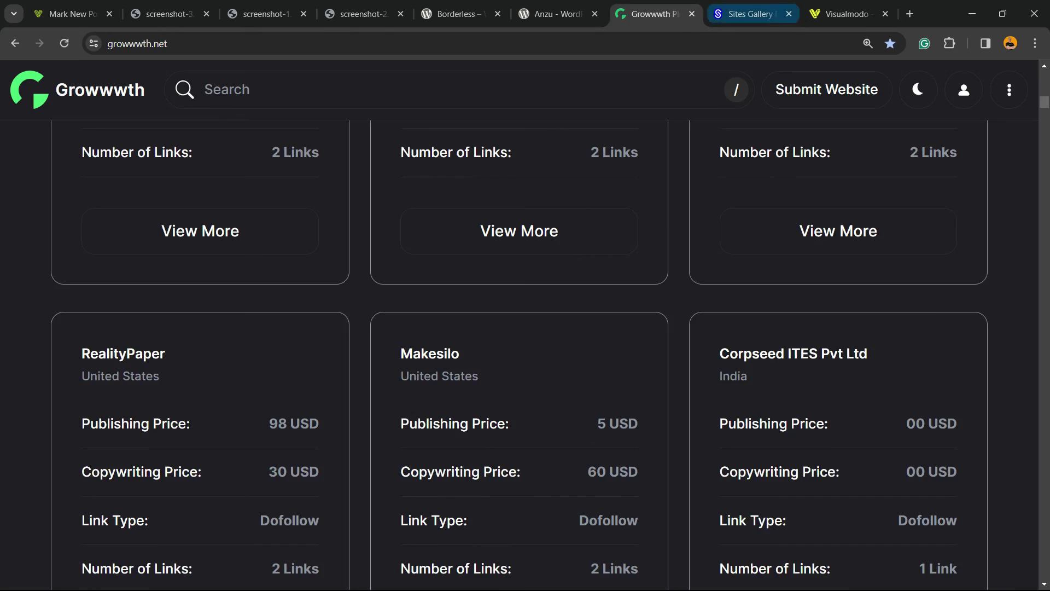
{"action": "left_click", "coordinate": [750, 14]}
{"action": "scroll", "coordinate": [541, 181], "scroll_direction": "down", "scroll_amount": 15}
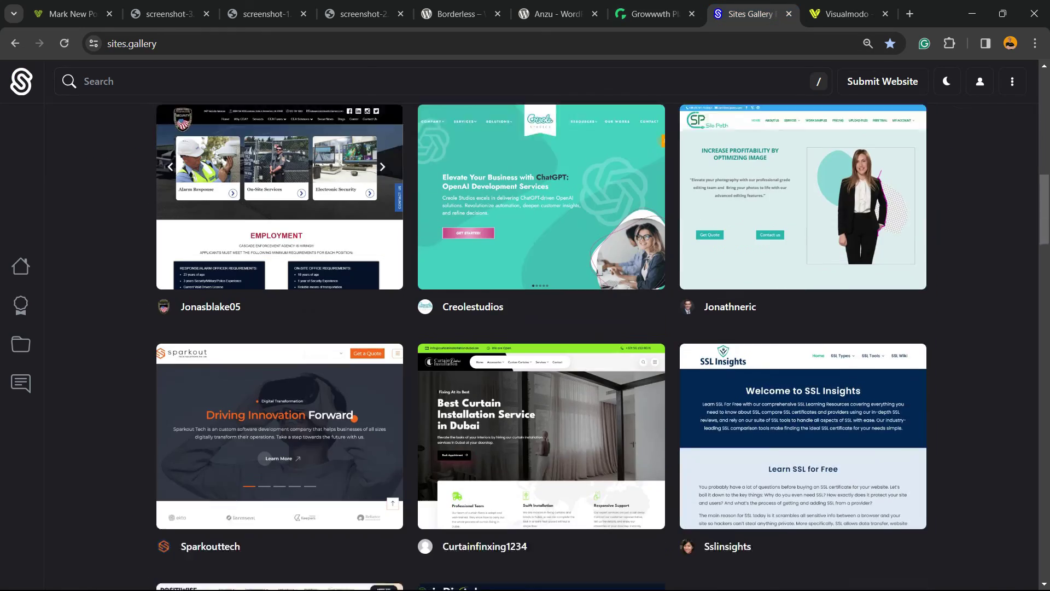
{"action": "scroll", "coordinate": [541, 345], "scroll_direction": "down", "scroll_amount": 20}
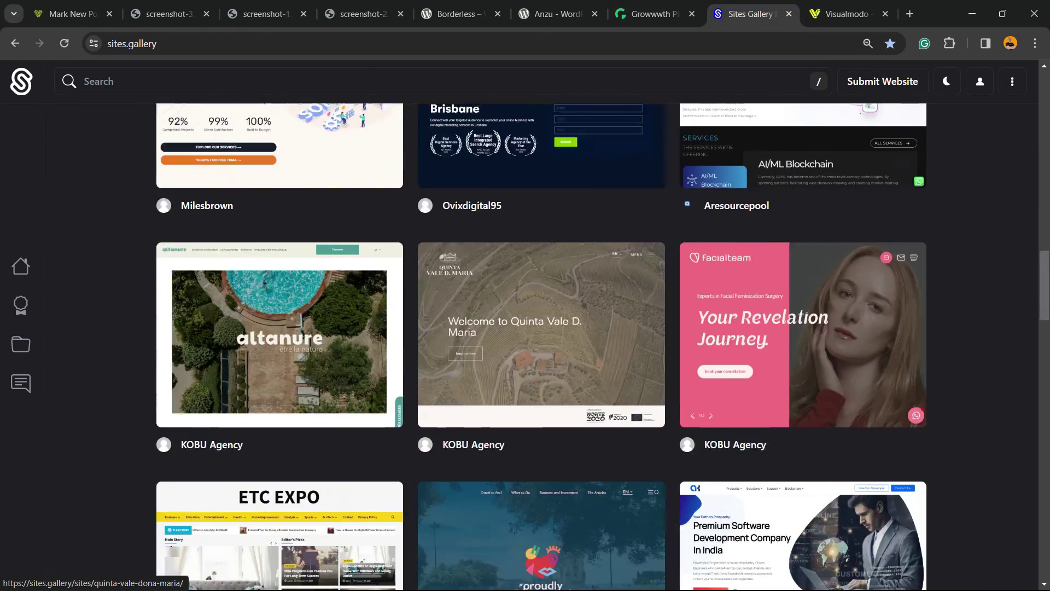
- View the awards information further down the Sites Gallery page and open the Templates Library on the Visualmodo site
{"action": "scroll", "coordinate": [542, 344], "scroll_direction": "down", "scroll_amount": 12}
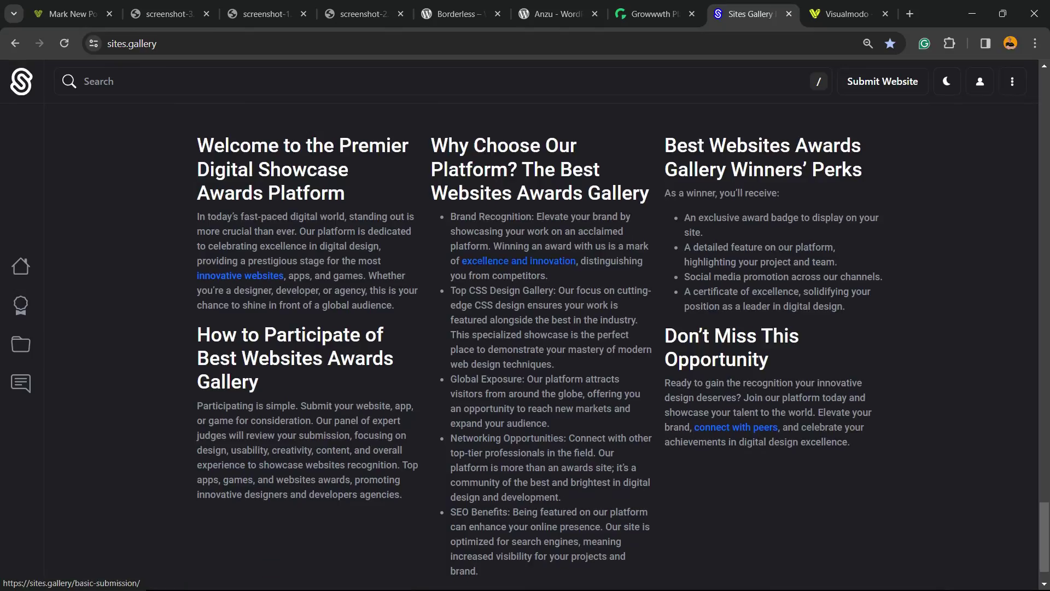
{"action": "left_click", "coordinate": [847, 14]}
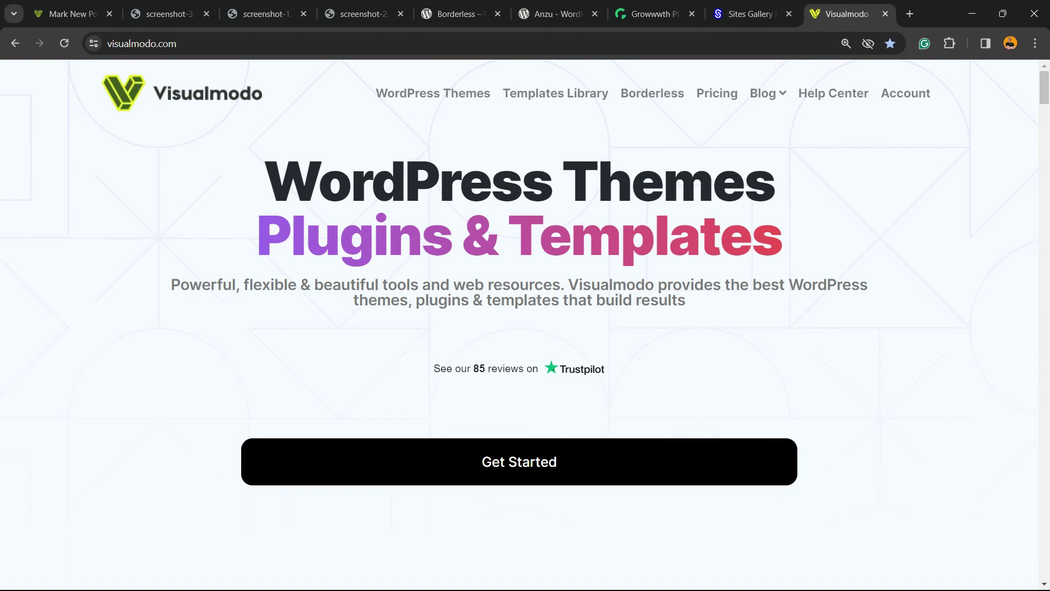
{"action": "left_click", "coordinate": [555, 93]}
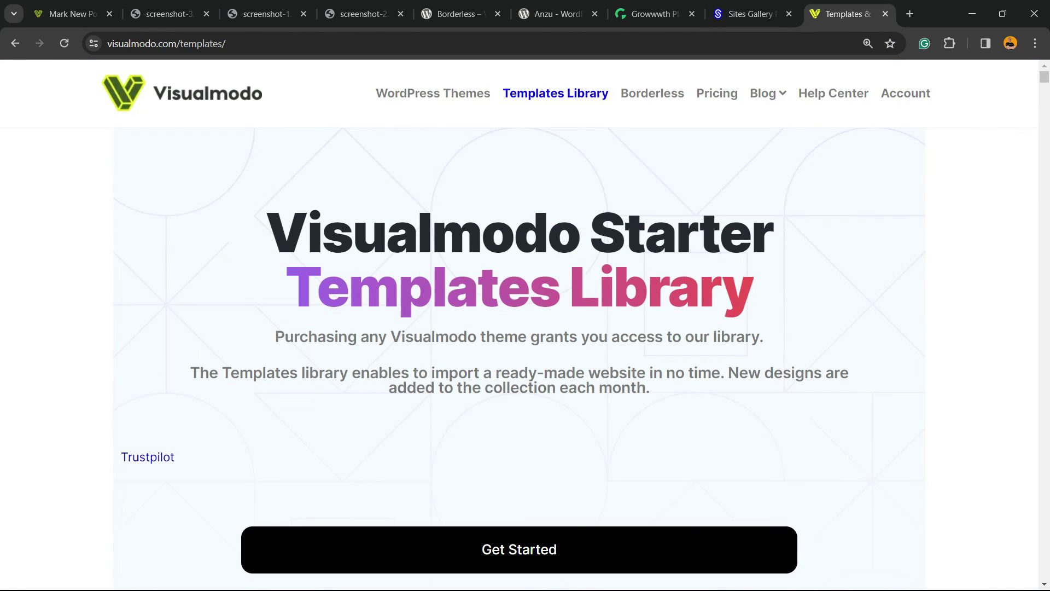
- Browse the starter website designs in Visualmodo's Templates Library, looking over their previews, names and categories
{"action": "scroll", "coordinate": [519, 249], "scroll_direction": "down", "scroll_amount": 5}
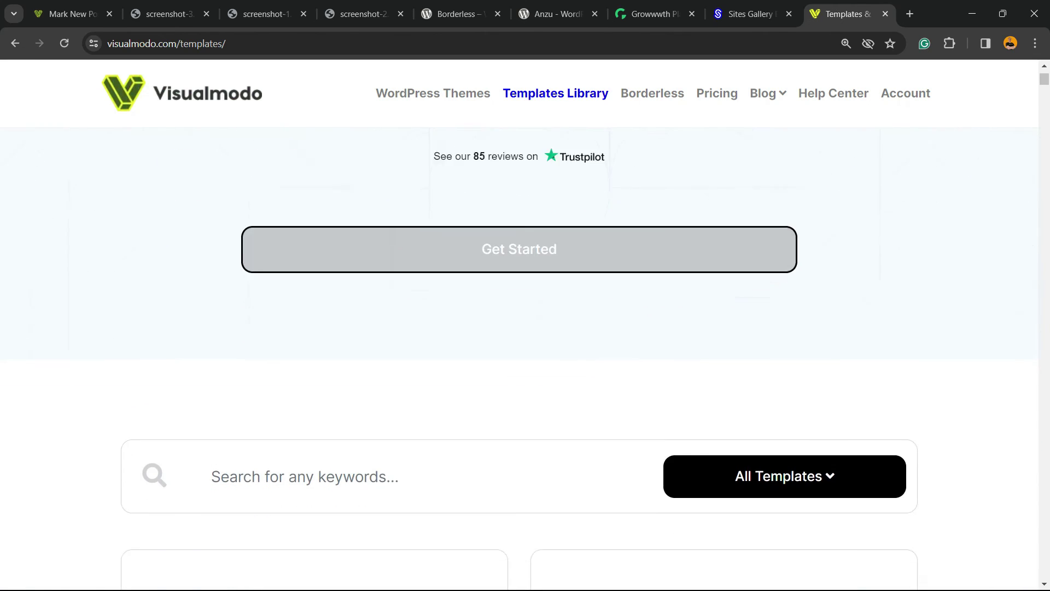
{"action": "scroll", "coordinate": [519, 249], "scroll_direction": "down", "scroll_amount": 5}
{"action": "scroll", "coordinate": [519, 248], "scroll_direction": "down", "scroll_amount": 4}
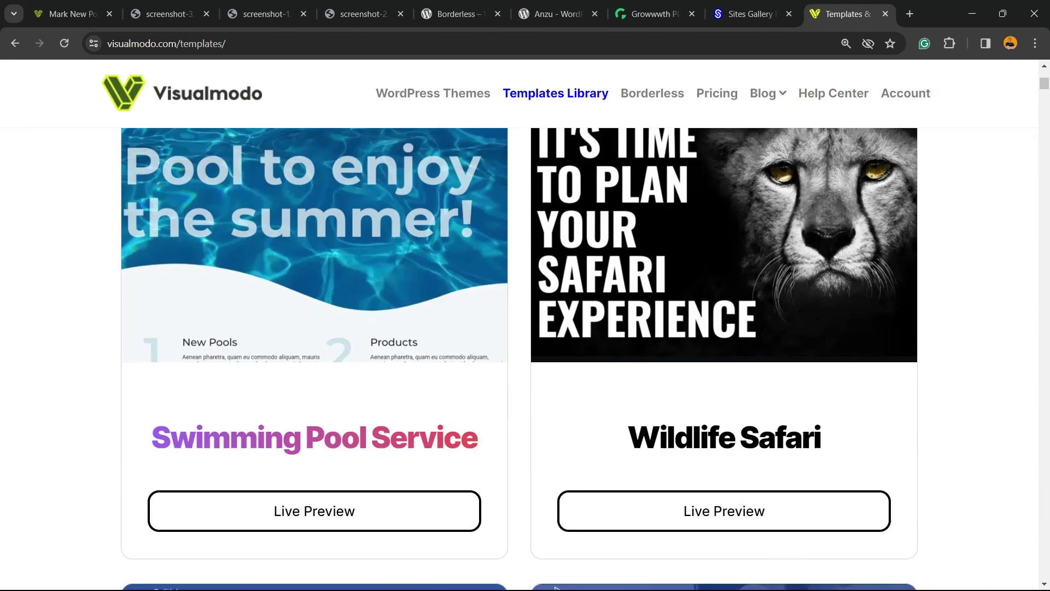
{"action": "scroll", "coordinate": [519, 249], "scroll_direction": "down", "scroll_amount": 13}
{"action": "scroll", "coordinate": [519, 249], "scroll_direction": "down", "scroll_amount": 20}
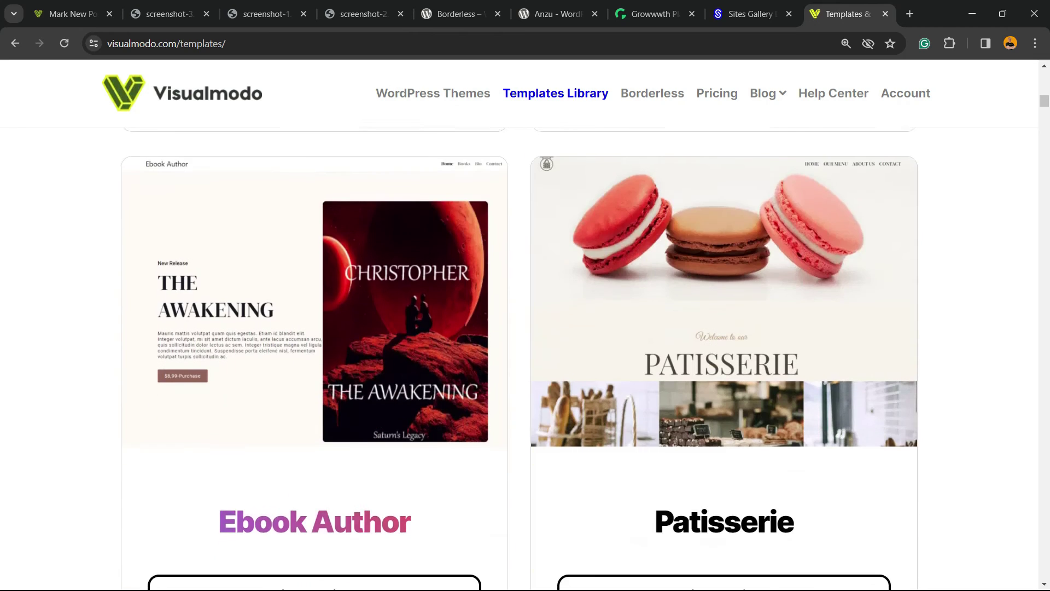
{"action": "scroll", "coordinate": [519, 249], "scroll_direction": "down", "scroll_amount": 2}
{"action": "scroll", "coordinate": [519, 249], "scroll_direction": "down", "scroll_amount": 20}
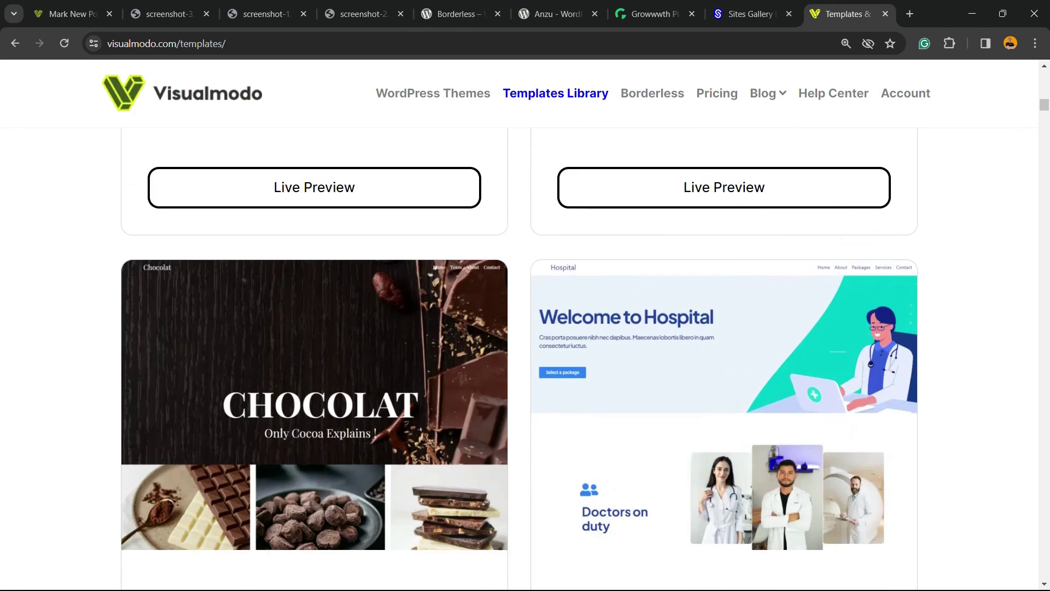
{"action": "scroll", "coordinate": [519, 249], "scroll_direction": "down", "scroll_amount": 20}
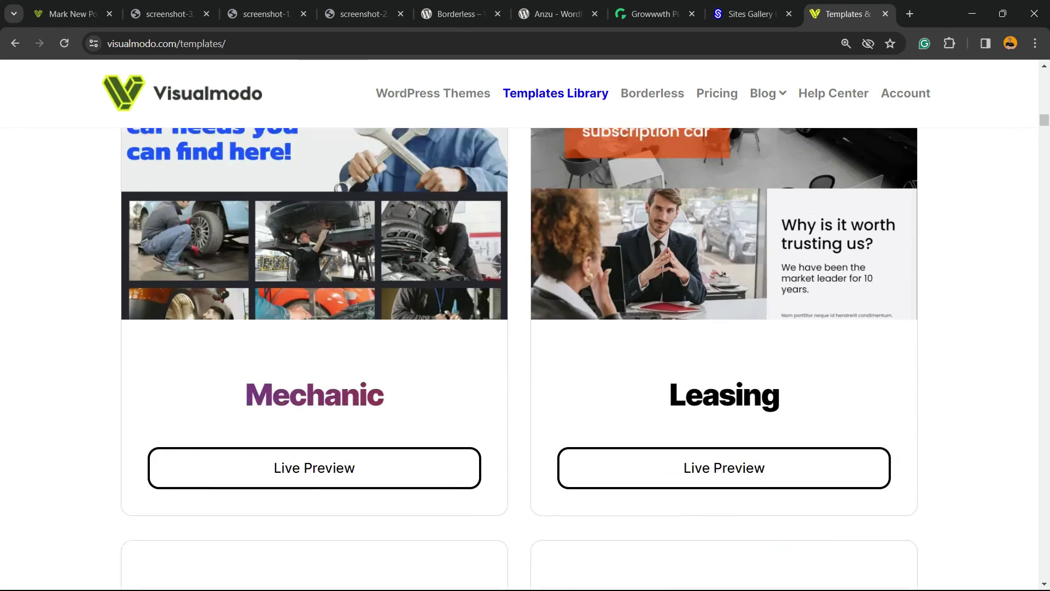
{"action": "scroll", "coordinate": [519, 248], "scroll_direction": "down", "scroll_amount": 20}
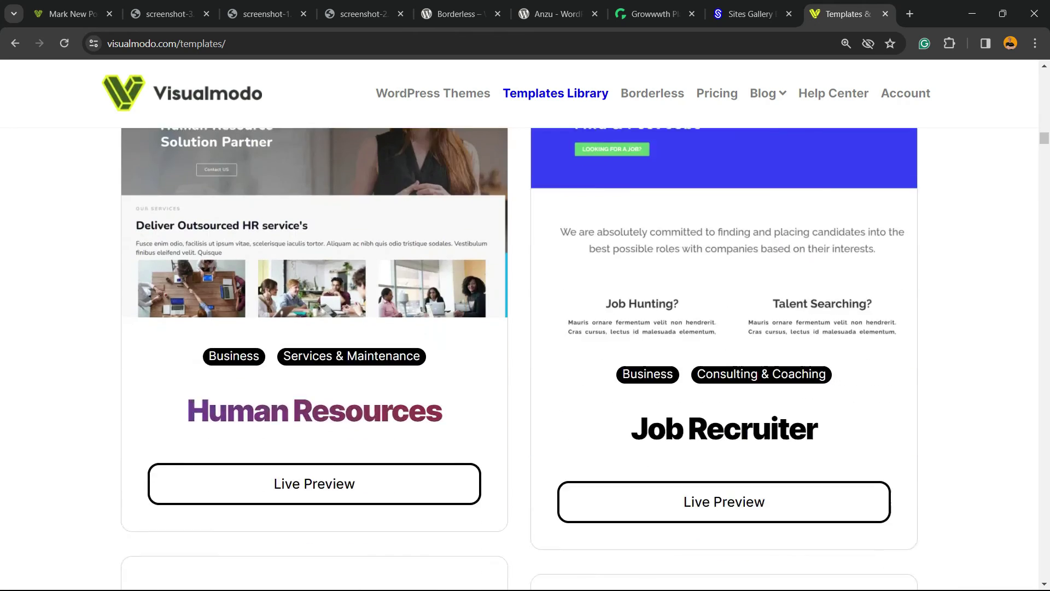
{"action": "scroll", "coordinate": [519, 249], "scroll_direction": "down", "scroll_amount": 20}
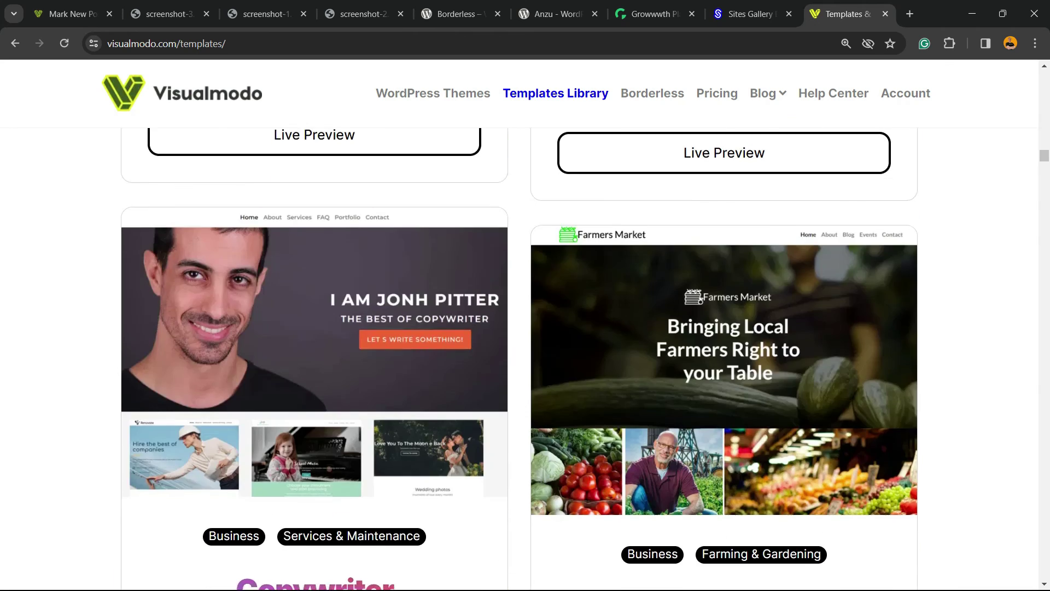
{"action": "scroll", "coordinate": [519, 249], "scroll_direction": "down", "scroll_amount": 17}
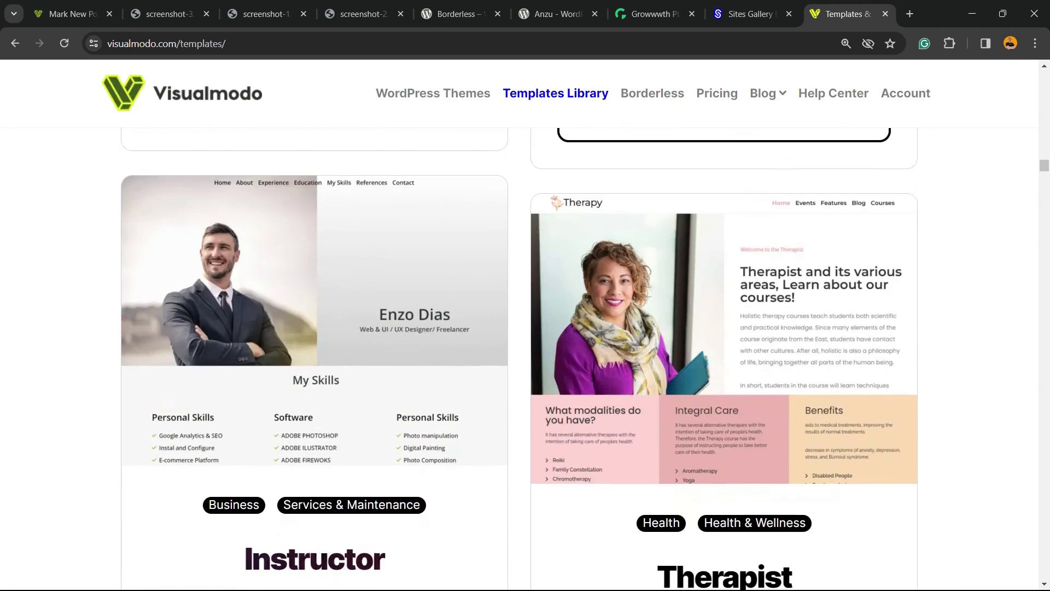
{"action": "scroll", "coordinate": [519, 249], "scroll_direction": "down", "scroll_amount": 12}
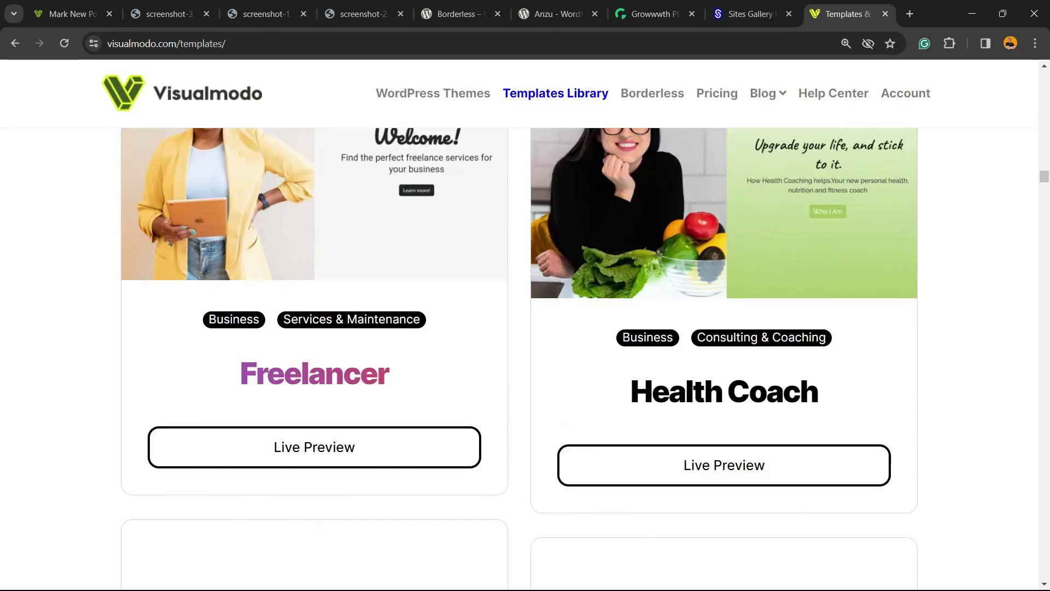